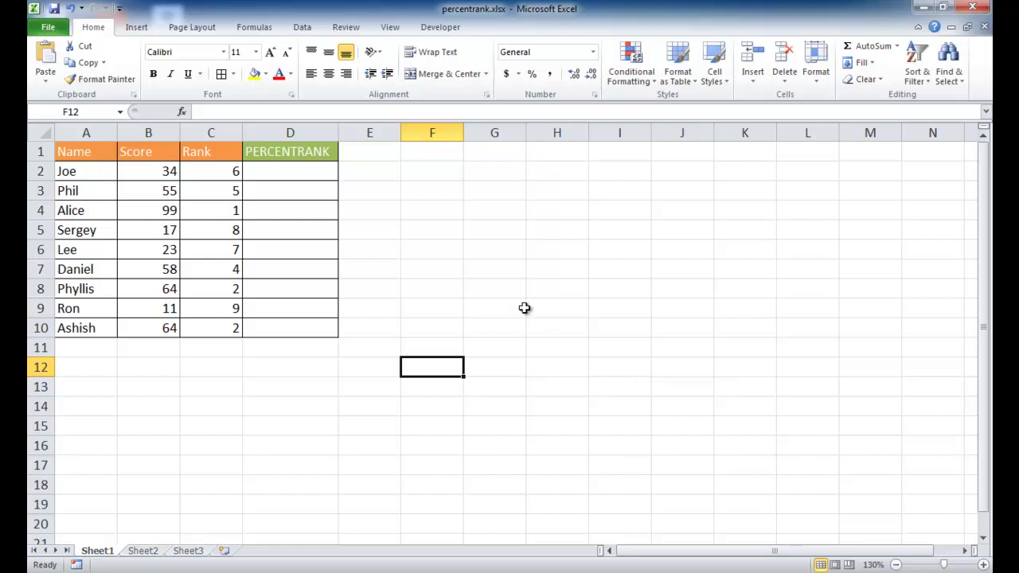
# Select cell D2, the first empty cell under the PERCENTRANK heading.
pyautogui.click(298, 175)
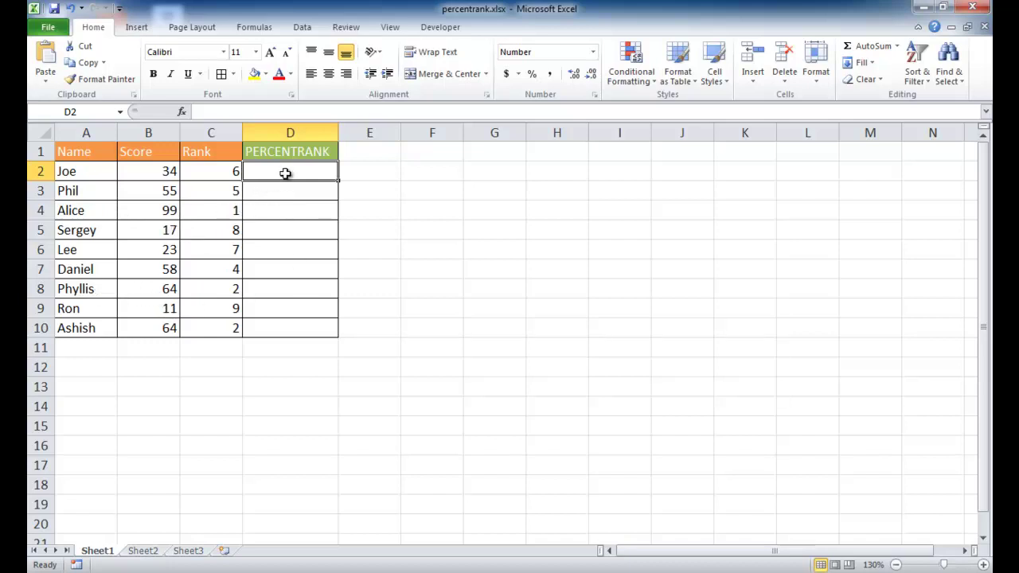
# Type =percentr, compare the PERCENTRANK, .EXC and .INC descriptions, and insert PERCENTRANK.INC.
pyautogui.write('=')
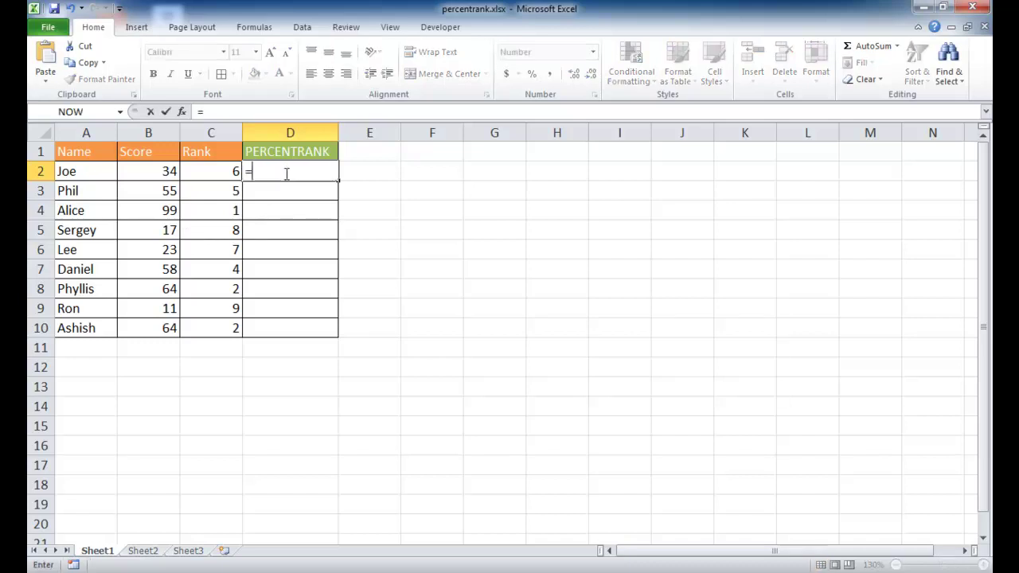
pyautogui.write('per')
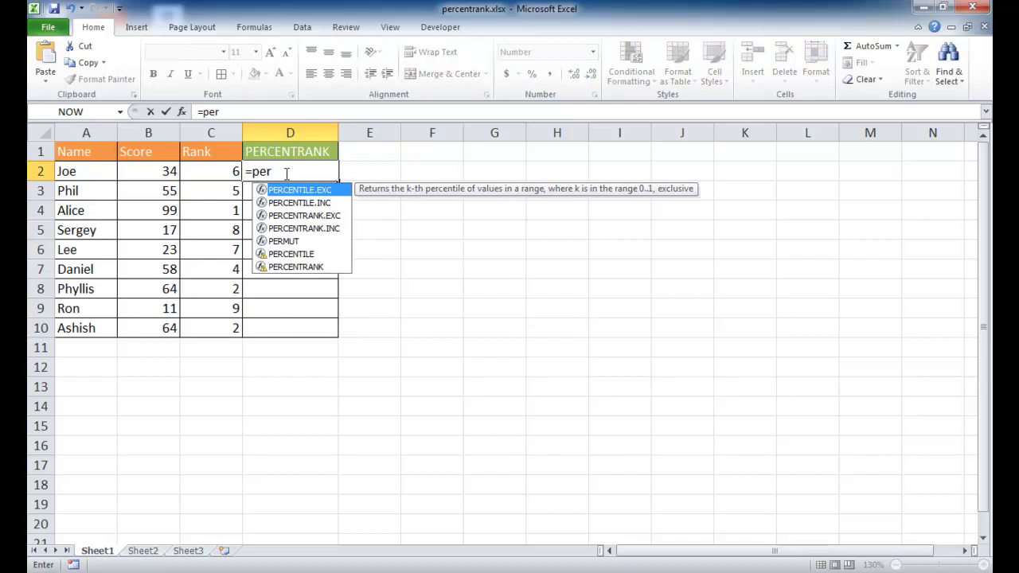
pyautogui.write('cc')
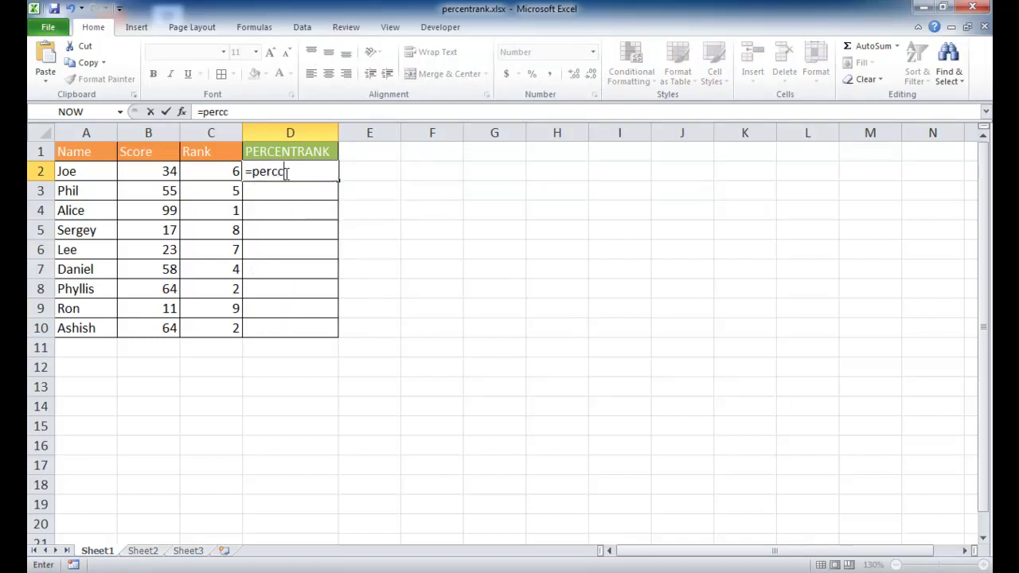
pyautogui.write('entr')
pyautogui.click(300, 217)
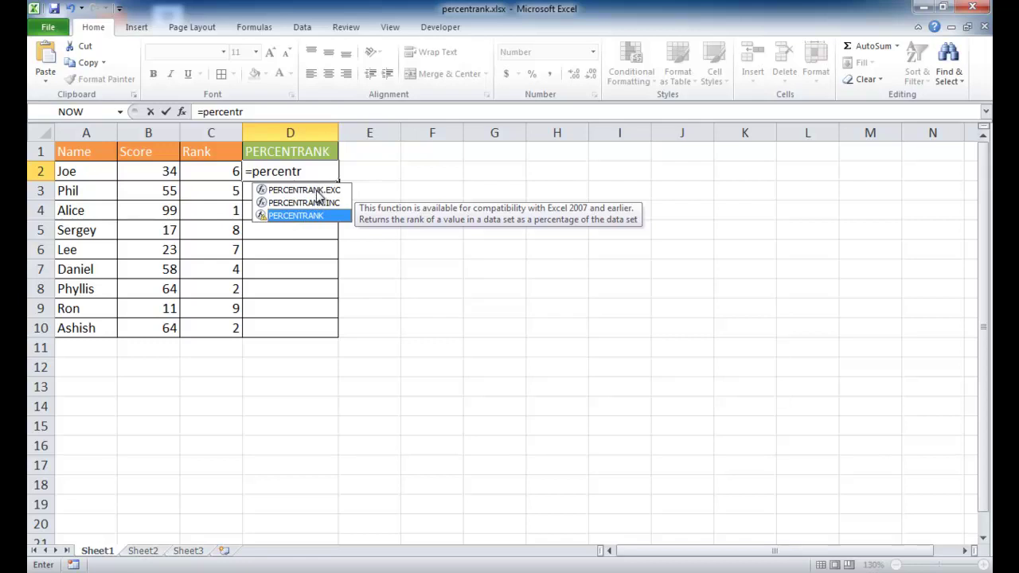
pyautogui.click(316, 191)
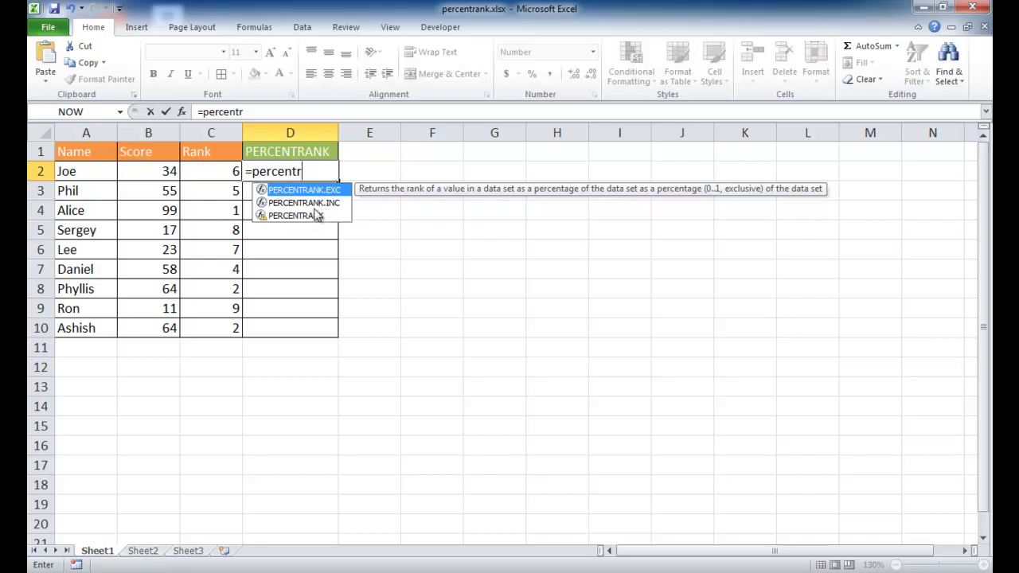
pyautogui.click(319, 204)
pyautogui.doubleClick(318, 204)
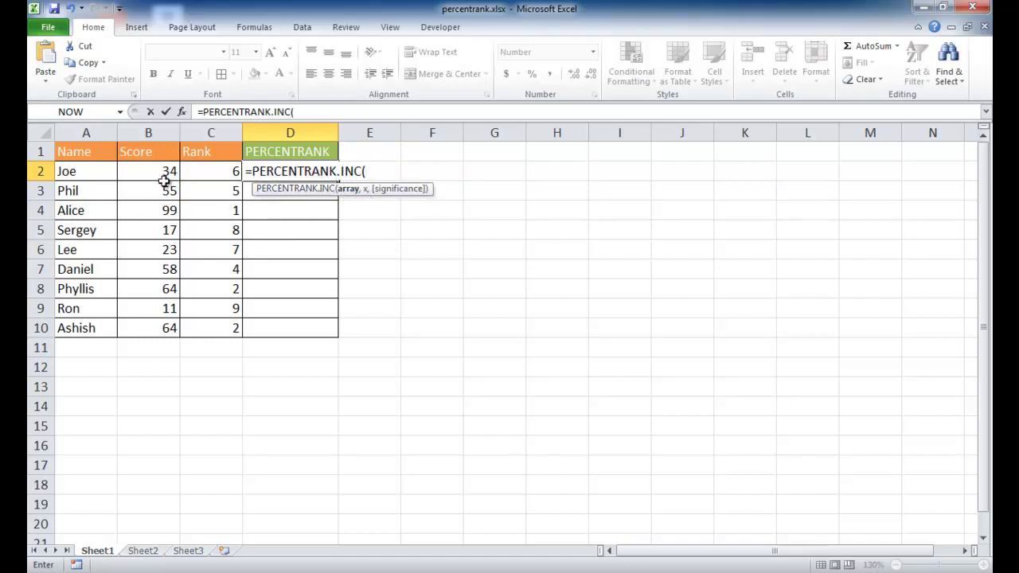
# Give PERCENTRANK.INC the score range B2:B10 and the value B2 as arguments.
pyautogui.moveTo(163, 173); pyautogui.dragTo(147, 328)
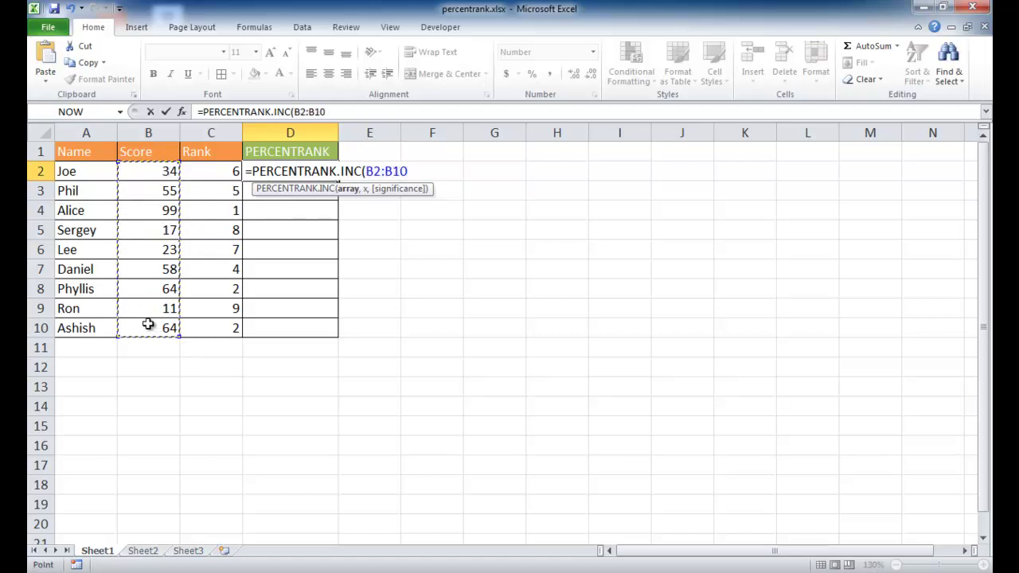
pyautogui.write(',')
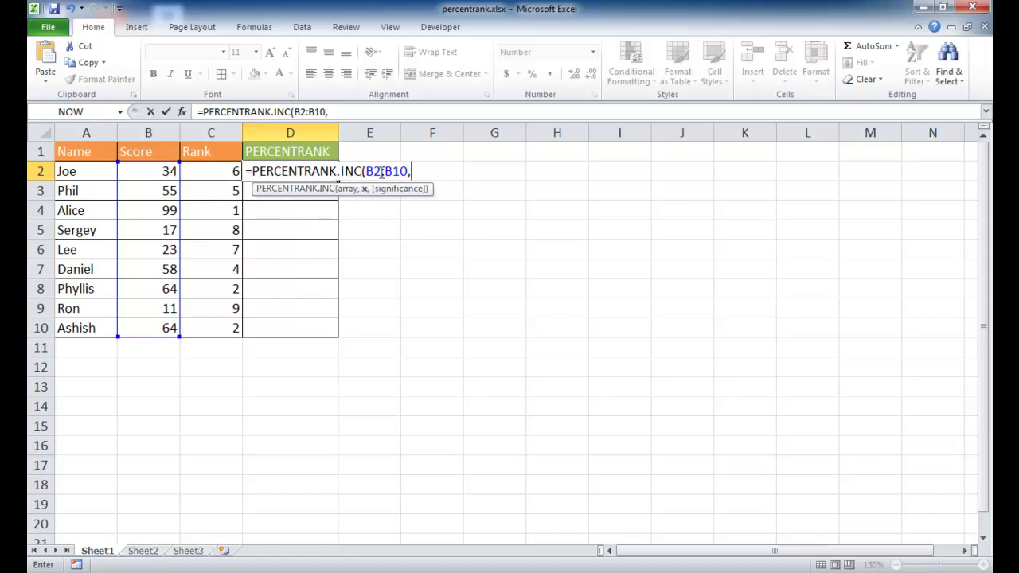
pyautogui.click(151, 172)
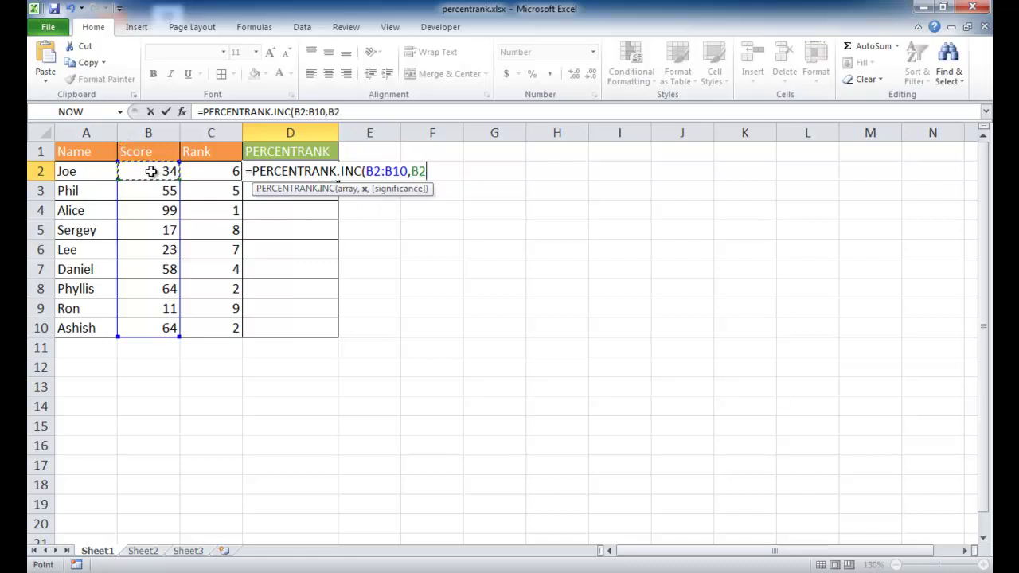
pyautogui.click(373, 173)
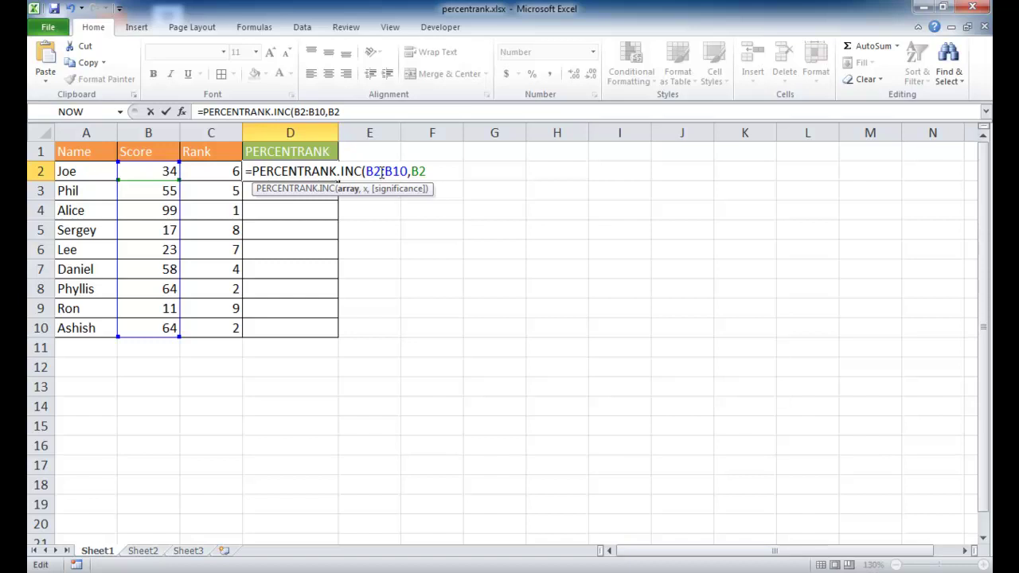
# Anchor the range as $B$2:$B$10 and enter the formula, so D2 shows 0.38.
pyautogui.press('F4')
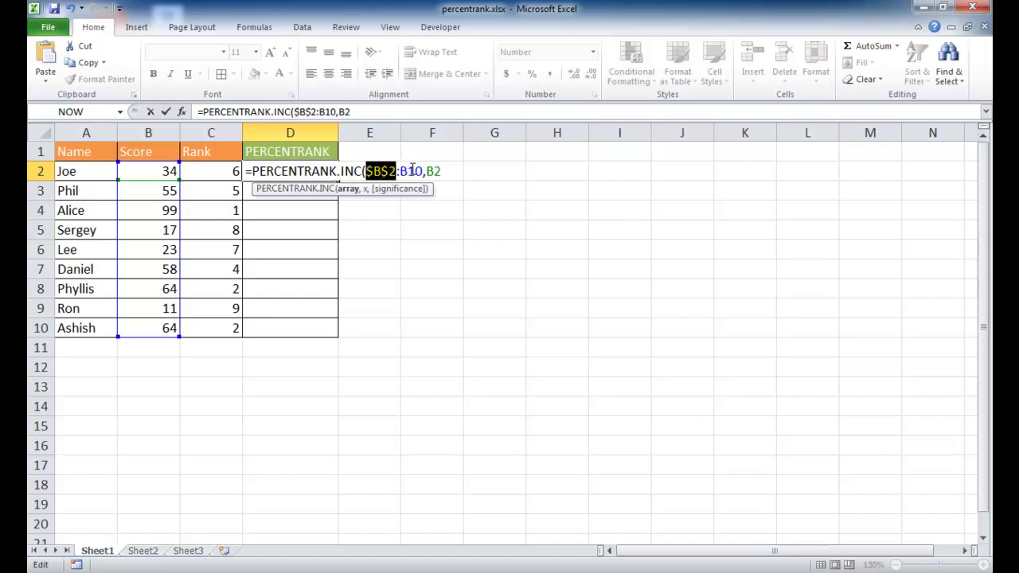
pyautogui.click(410, 171)
pyautogui.press('F4')
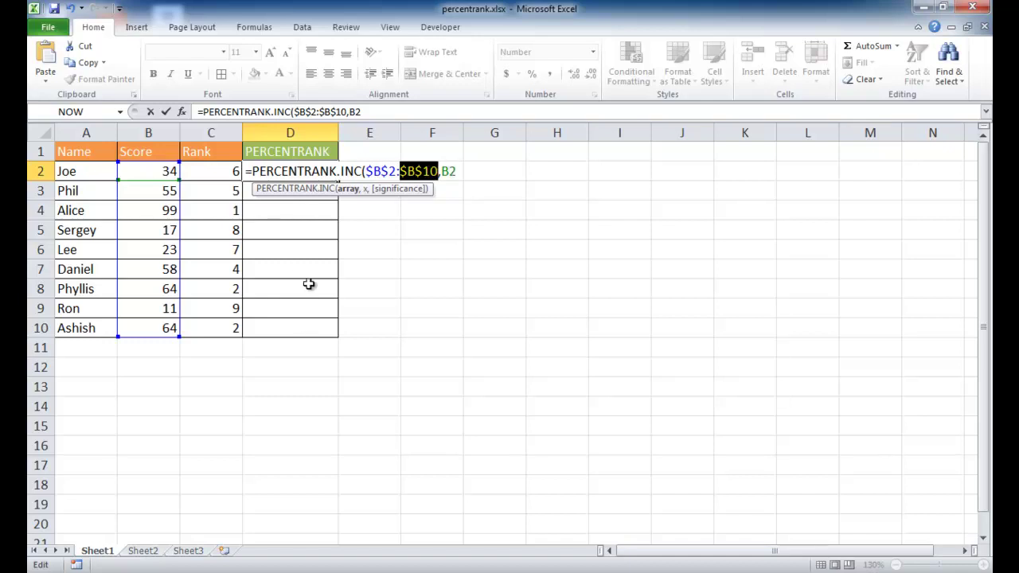
pyautogui.press('Return')
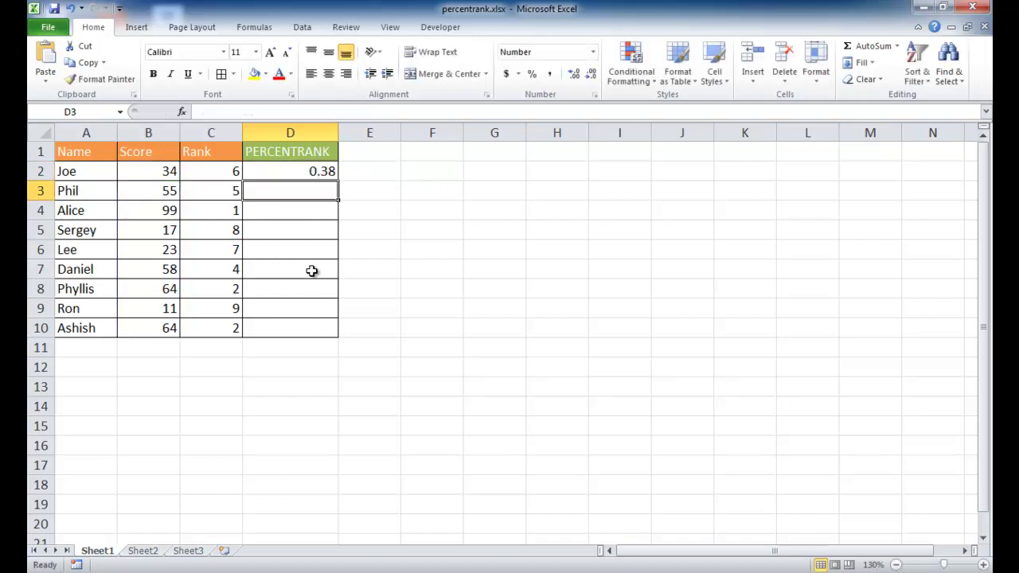
# Fill D2's PERCENTRANK.INC formula down to D10 and spot-check the copies in D4 and D9.
pyautogui.click(321, 169)
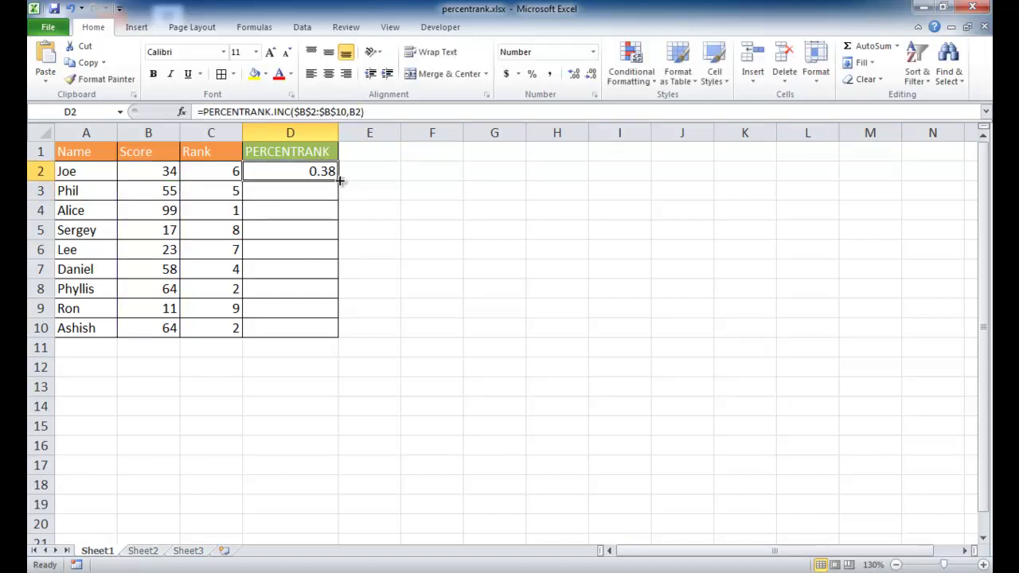
pyautogui.doubleClick(339, 181)
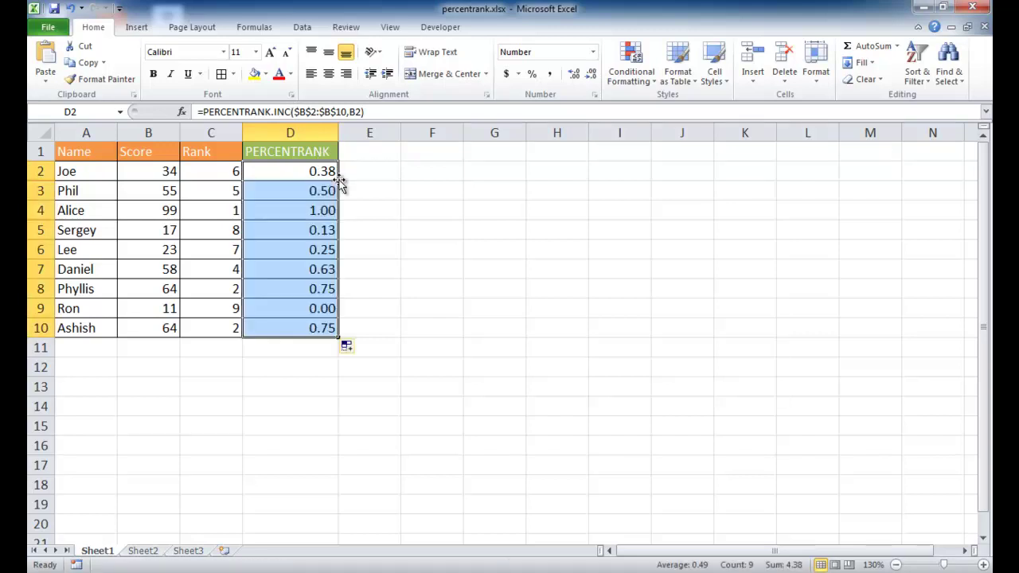
pyautogui.click(316, 175)
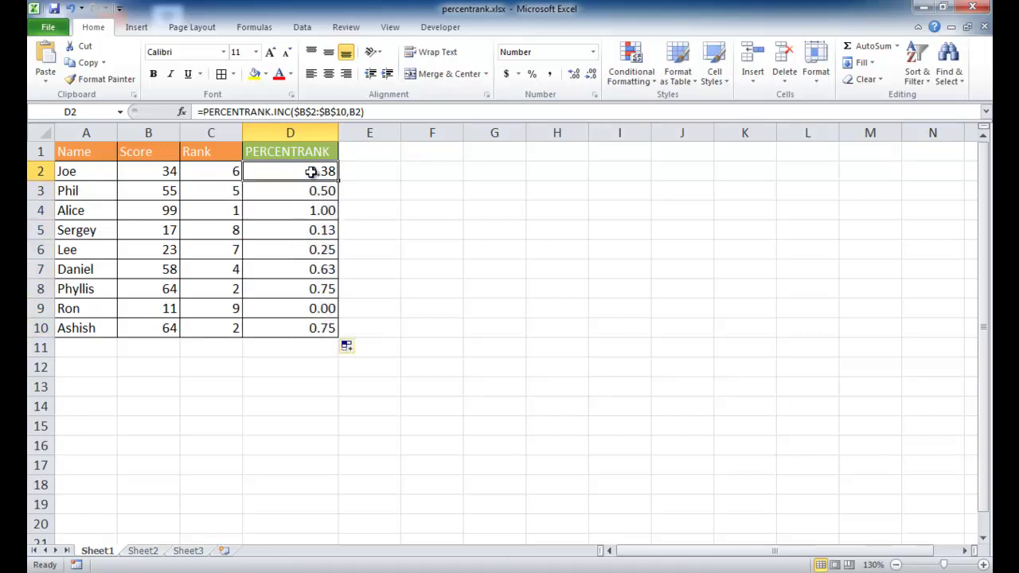
pyautogui.click(301, 213)
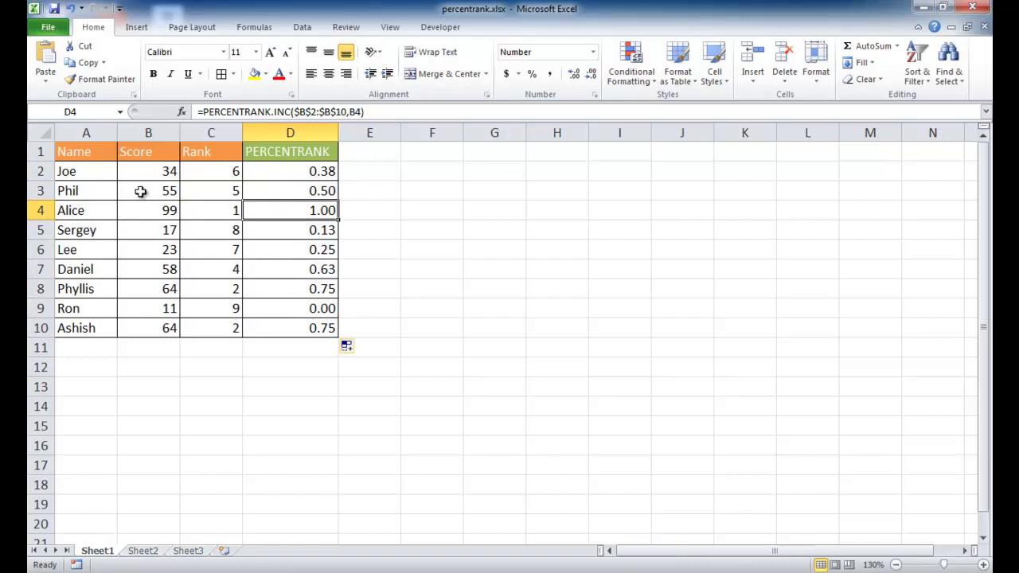
pyautogui.click(300, 307)
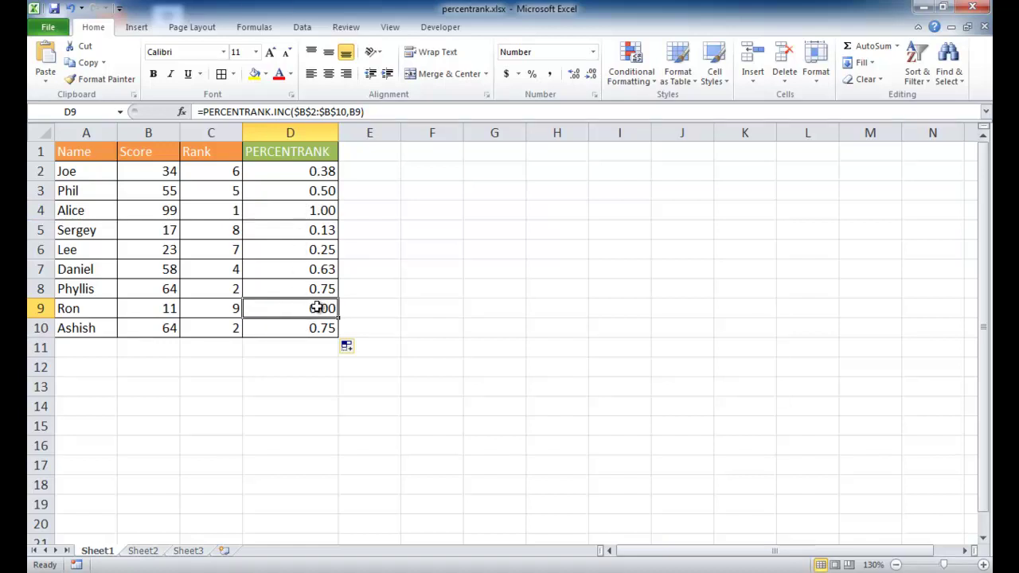
pyautogui.click(311, 209)
pyautogui.click(308, 173)
# Apply Percent Style to D2:D10 and recheck the formulas in D4 and D9.
pyautogui.moveTo(309, 173); pyautogui.dragTo(311, 328)
pyautogui.click(533, 75)
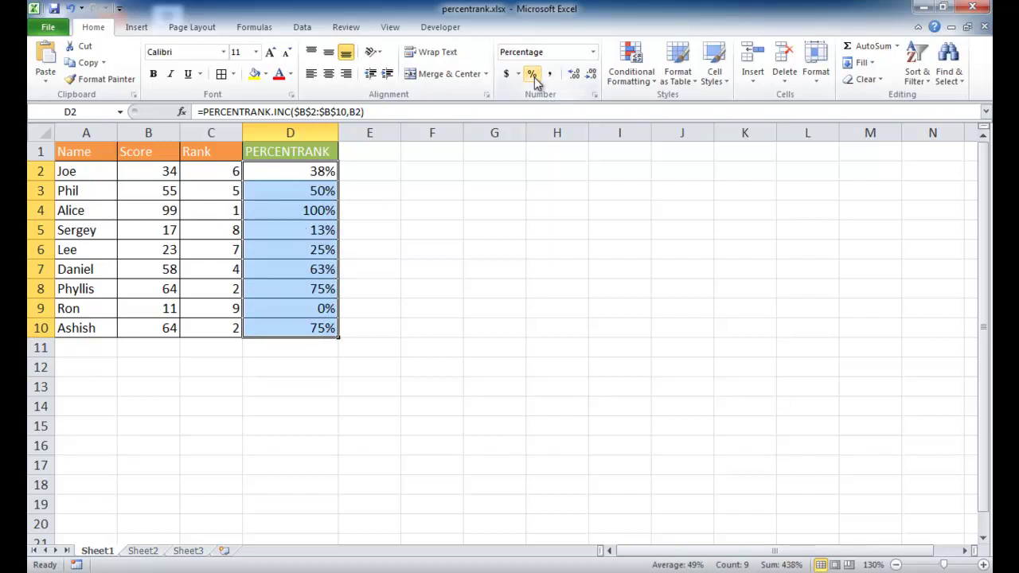
pyautogui.click(432, 319)
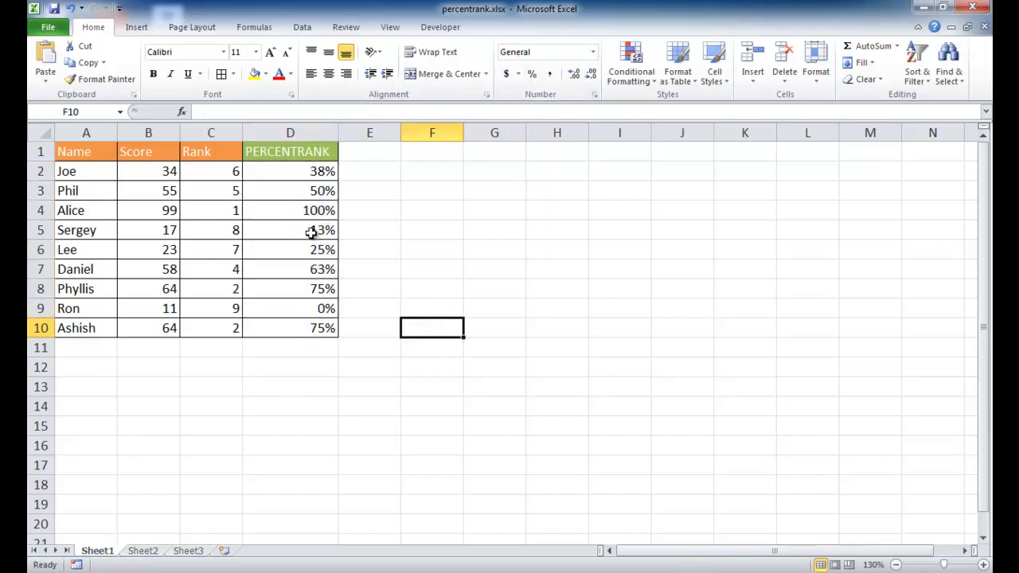
pyautogui.click(319, 215)
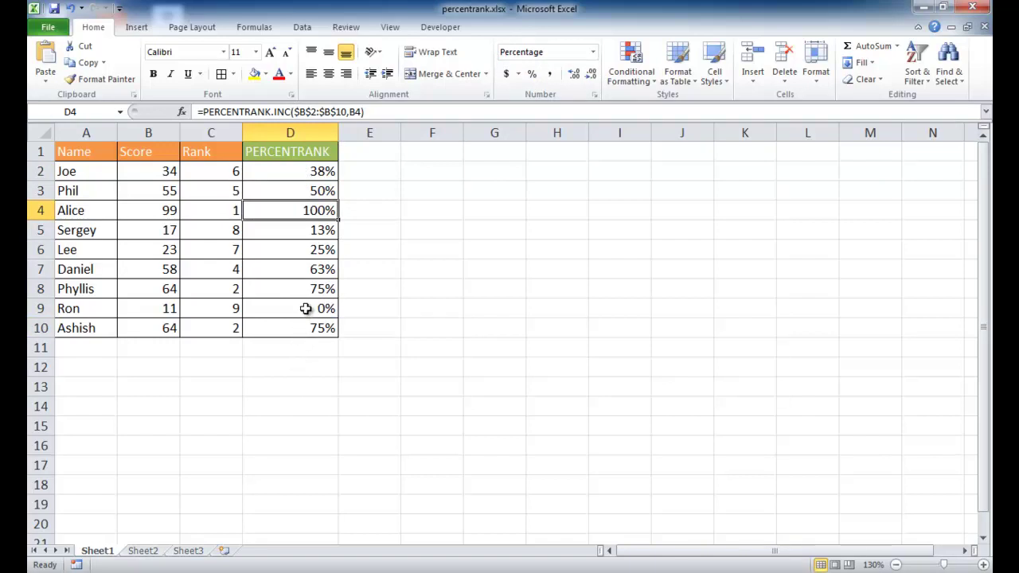
pyautogui.click(309, 309)
pyautogui.click(306, 215)
pyautogui.click(309, 174)
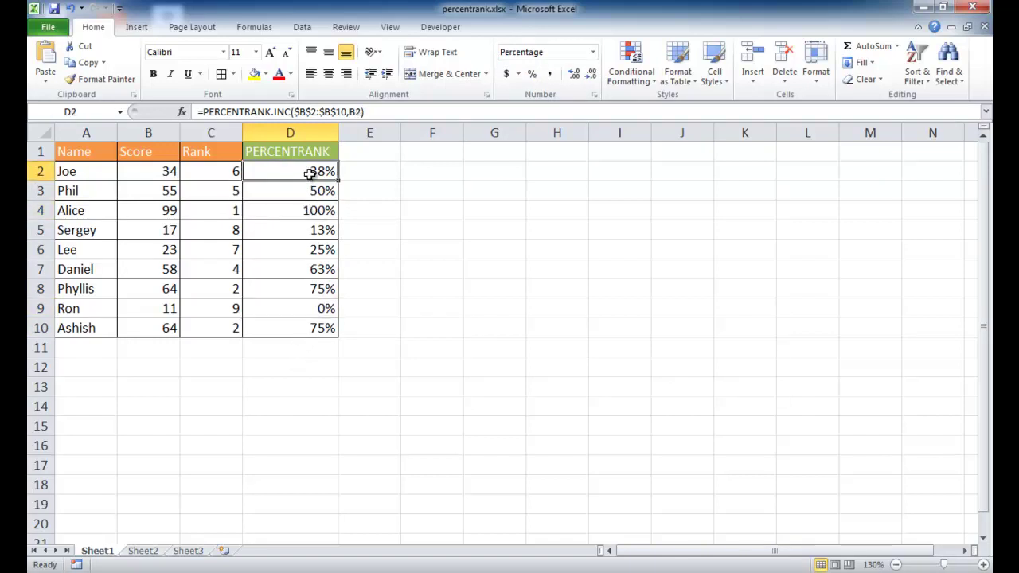
# Change D2's function from PERCENTRANK.INC to PERCENTRANK.EXC, so Joe's rank becomes 40%.
pyautogui.click(290, 111)
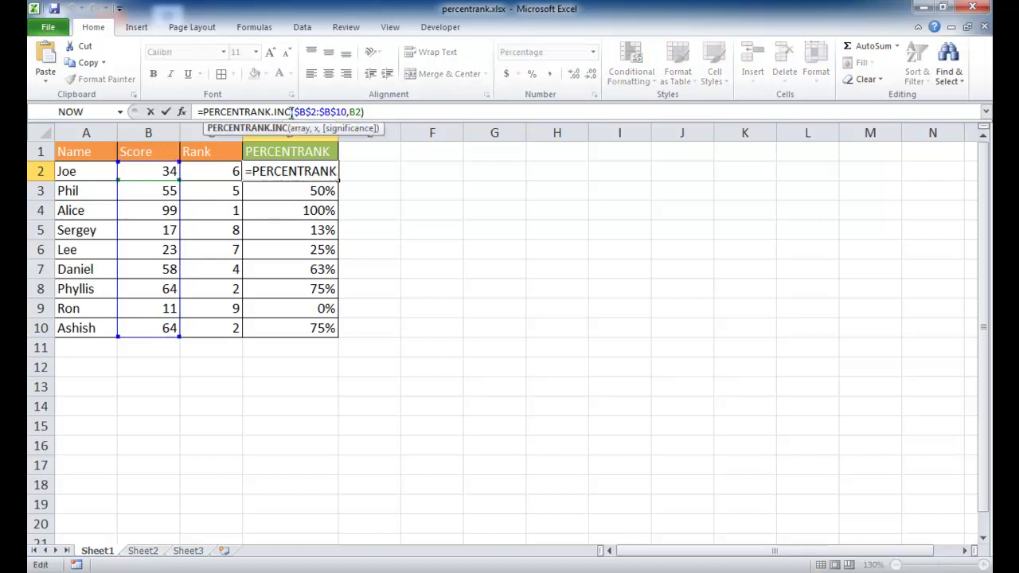
pyautogui.press('BackSpace')
pyautogui.press('BackSpace')
pyautogui.press('BackSpace')
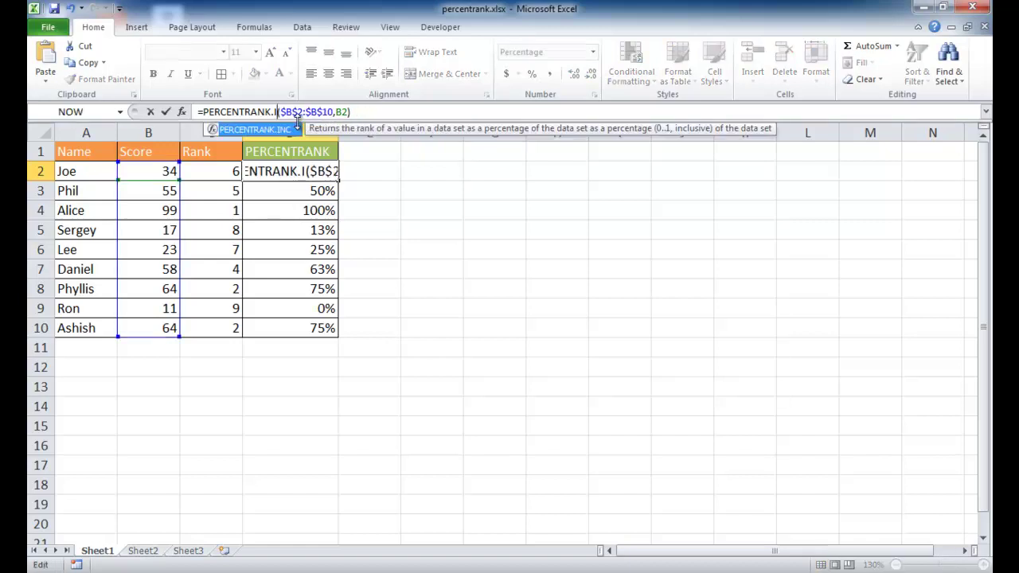
pyautogui.write('ex')
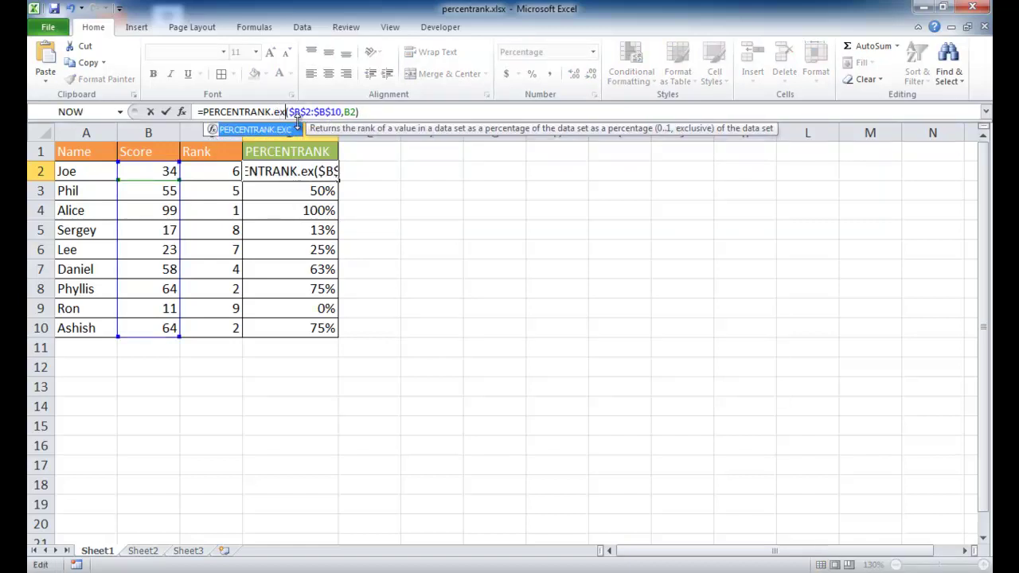
pyautogui.doubleClick(291, 131)
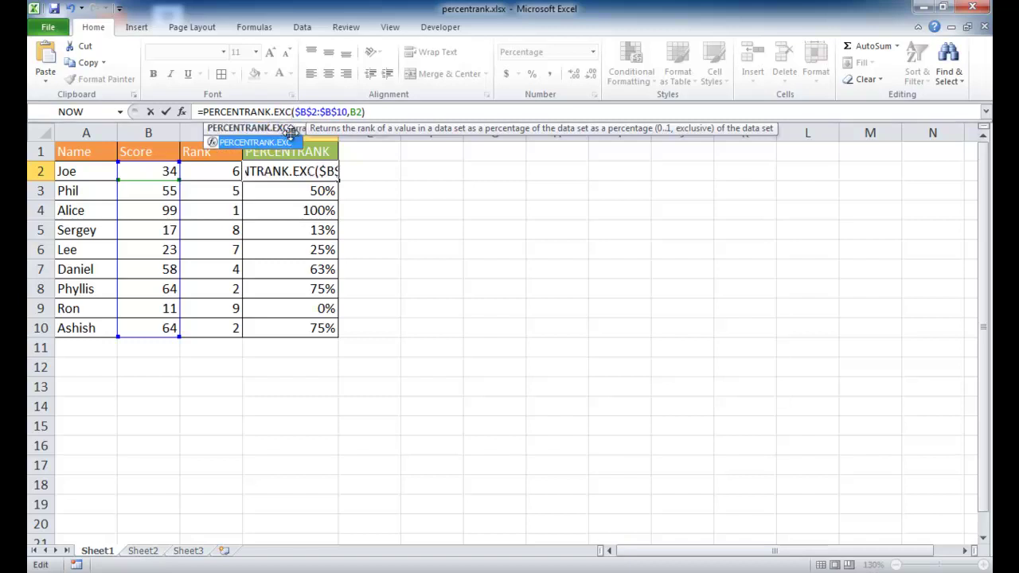
pyautogui.press('Return')
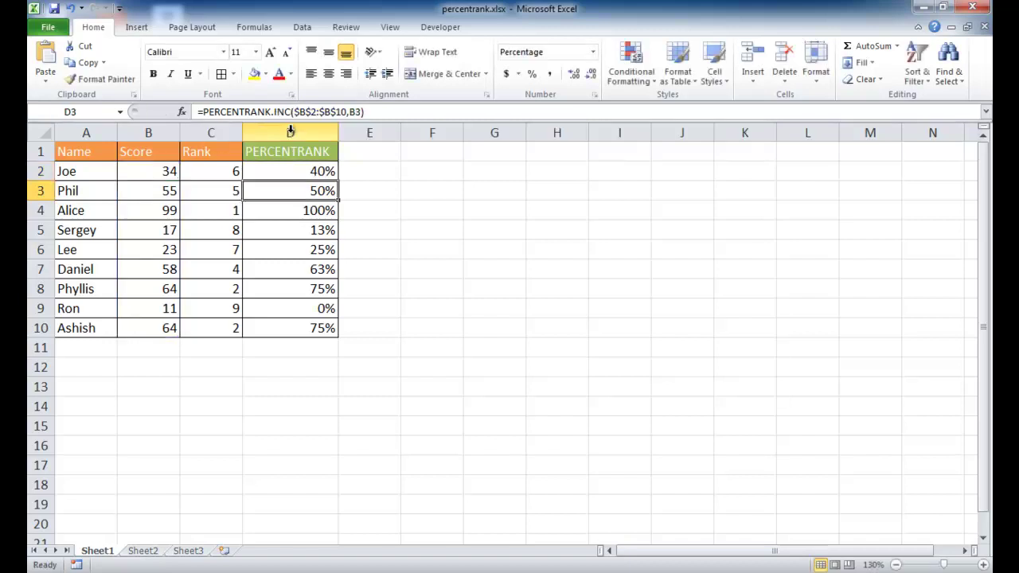
# Fill PERCENTRANK.EXC from D2 down to D10, giving 10% to 90%, and spot-check D4 and D9.
pyautogui.click(321, 171)
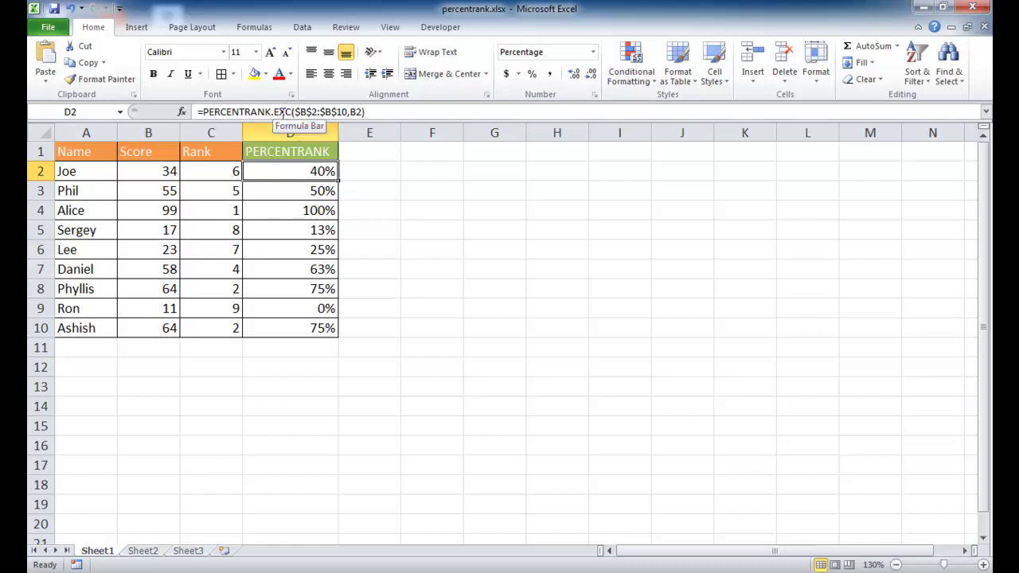
pyautogui.click(318, 190)
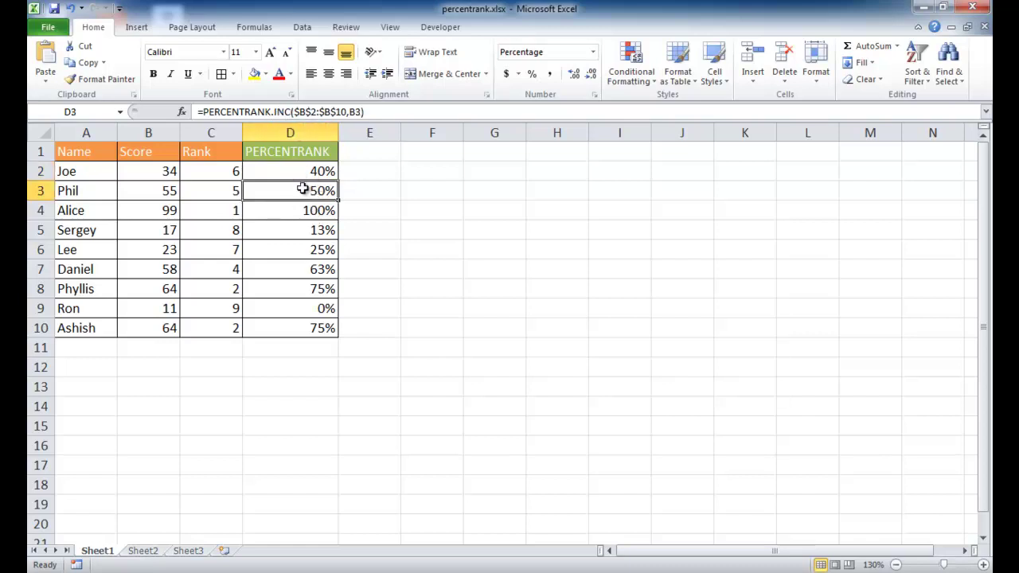
pyautogui.click(303, 173)
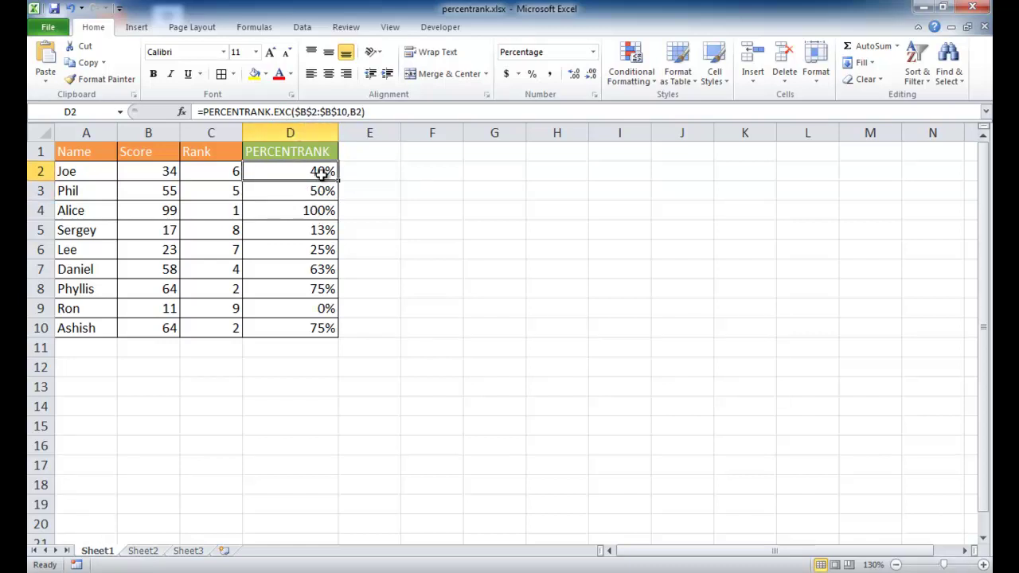
pyautogui.doubleClick(338, 182)
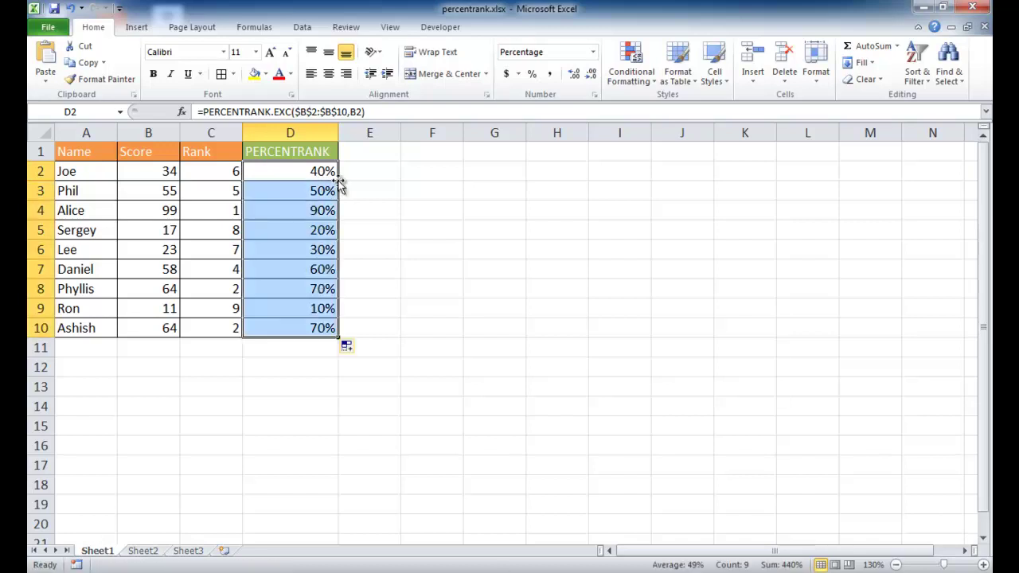
pyautogui.click(317, 206)
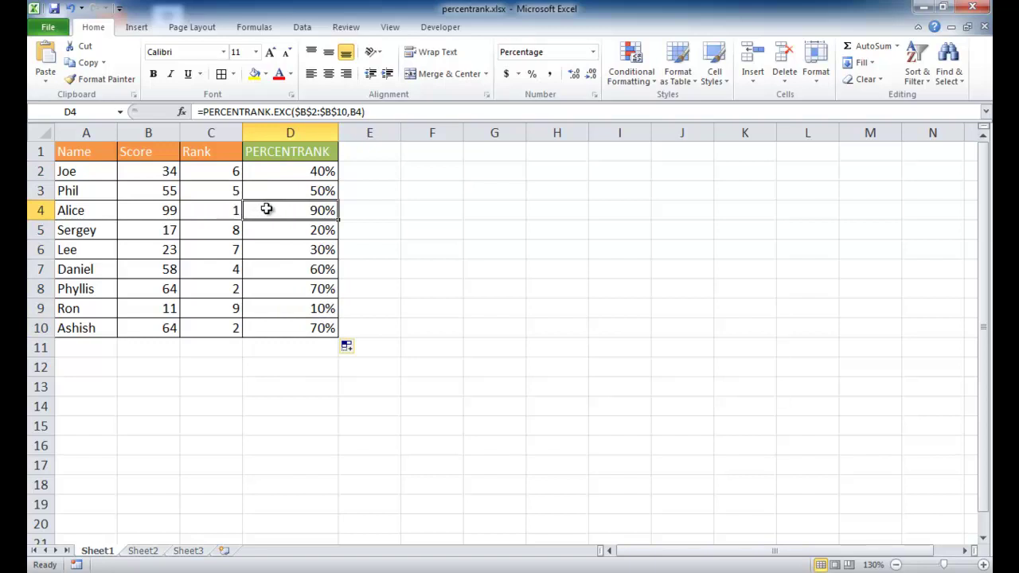
pyautogui.click(292, 310)
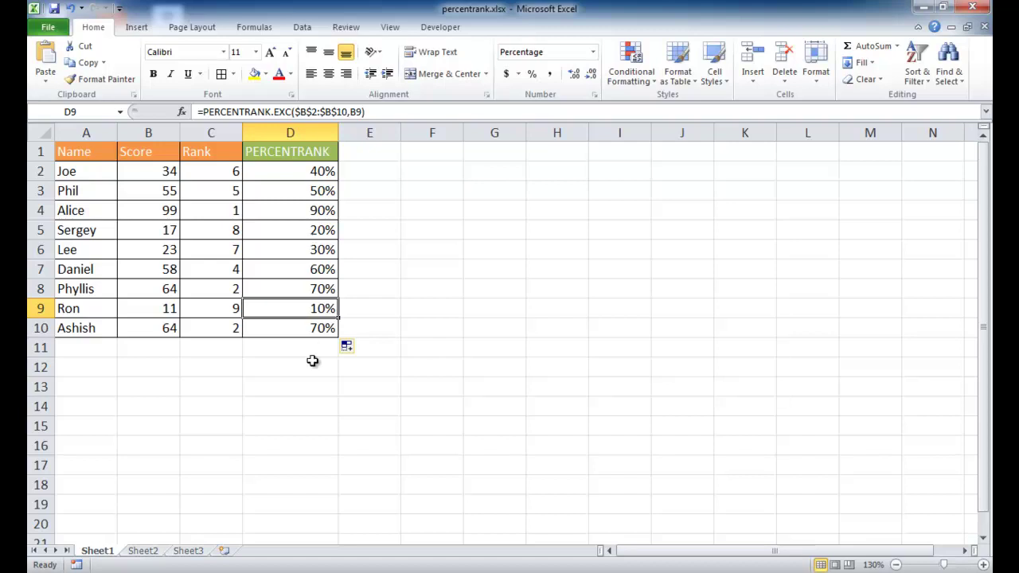
pyautogui.click(319, 214)
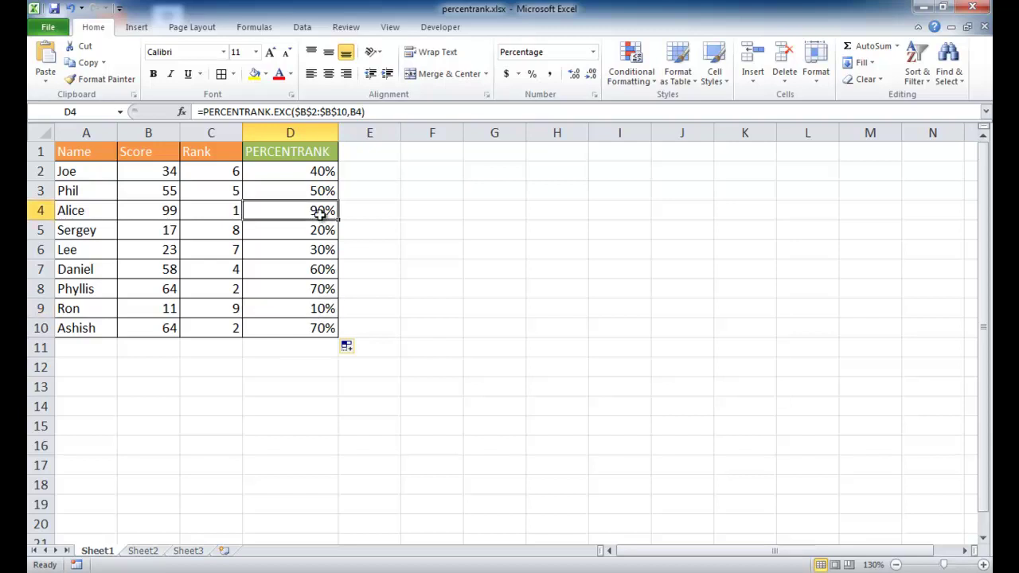
pyautogui.click(325, 308)
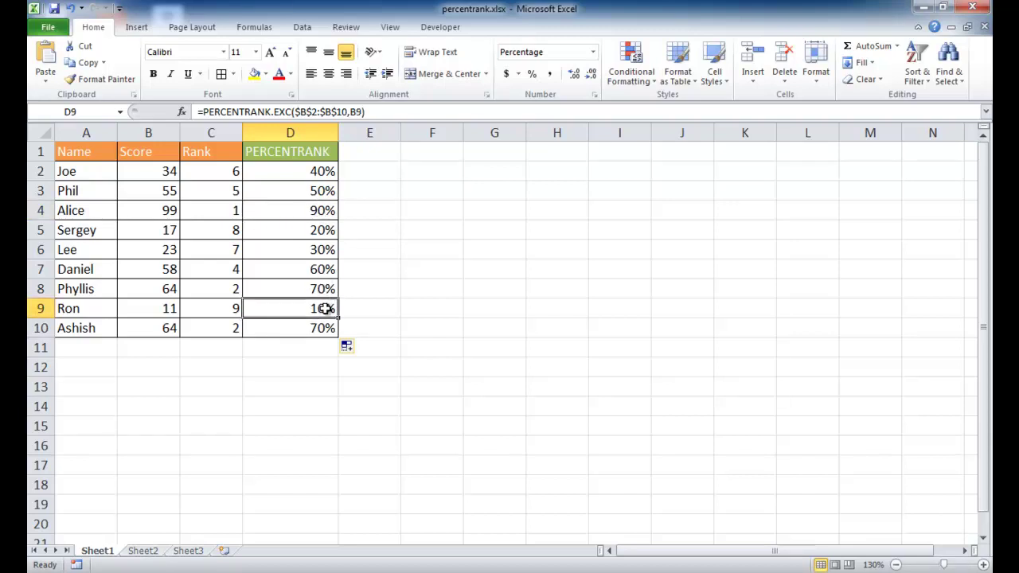